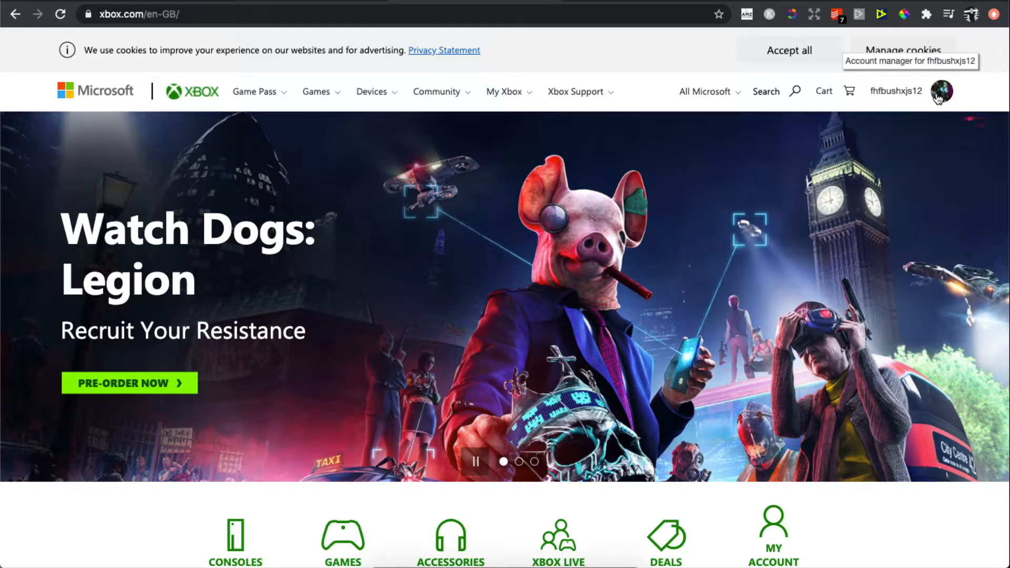
# - Reach the Microsoft account profile page from the Xbox.com avatar menu
pyautogui.click(940, 94)
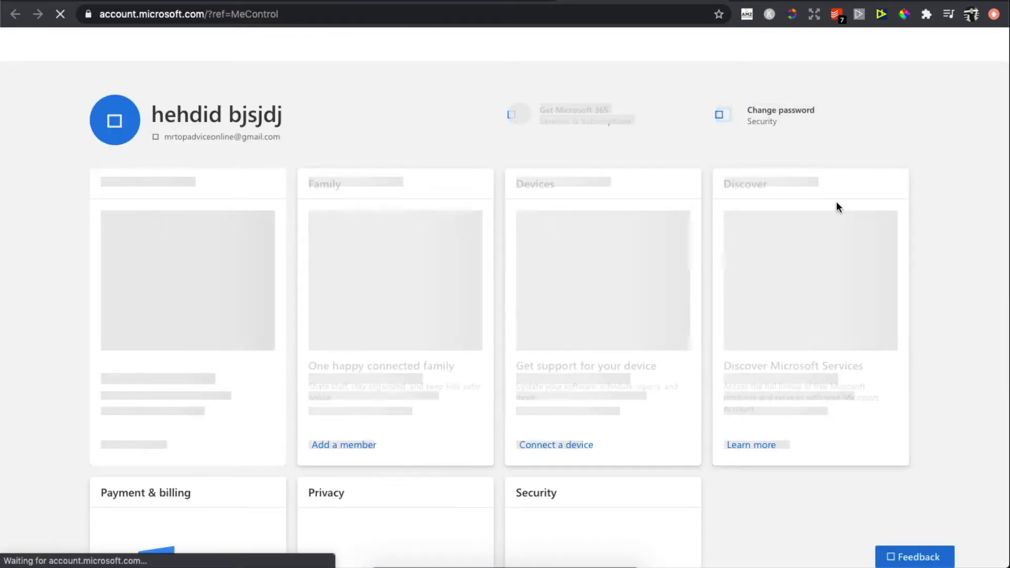
pyautogui.click(191, 119)
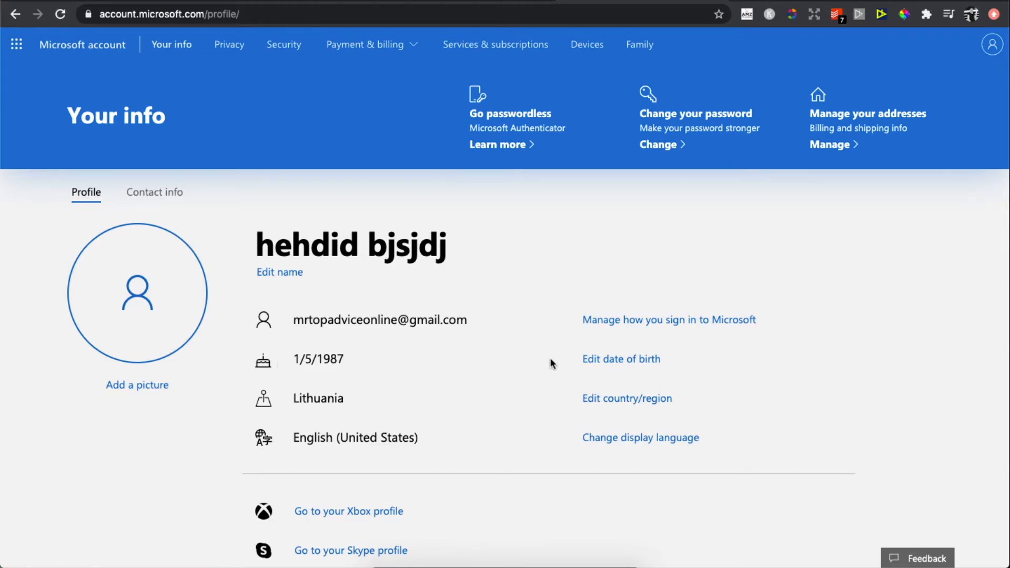
# - Begin editing the date of birth, triggering the password verification prompt
pyautogui.click(616, 362)
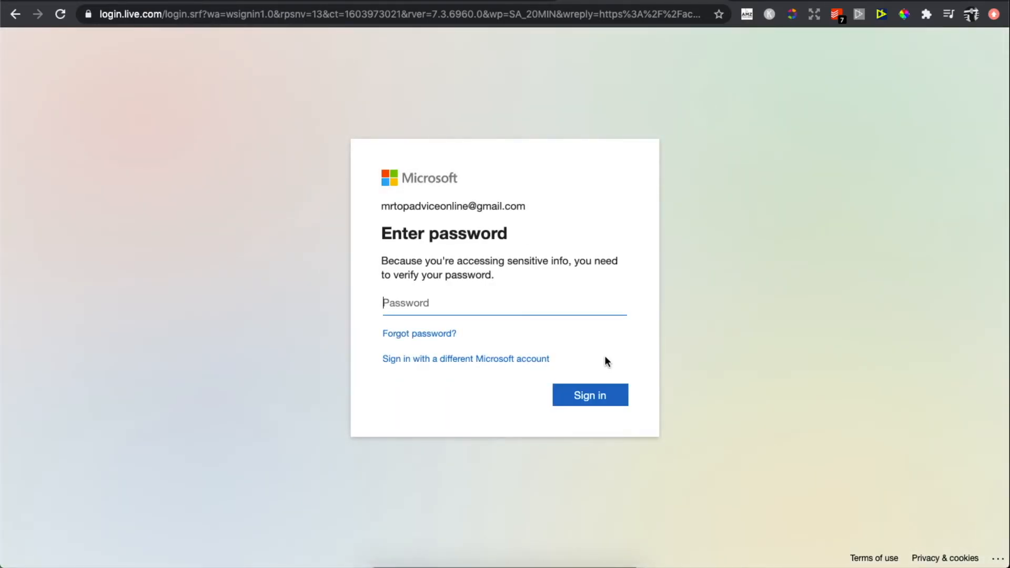
pyautogui.write('••••')
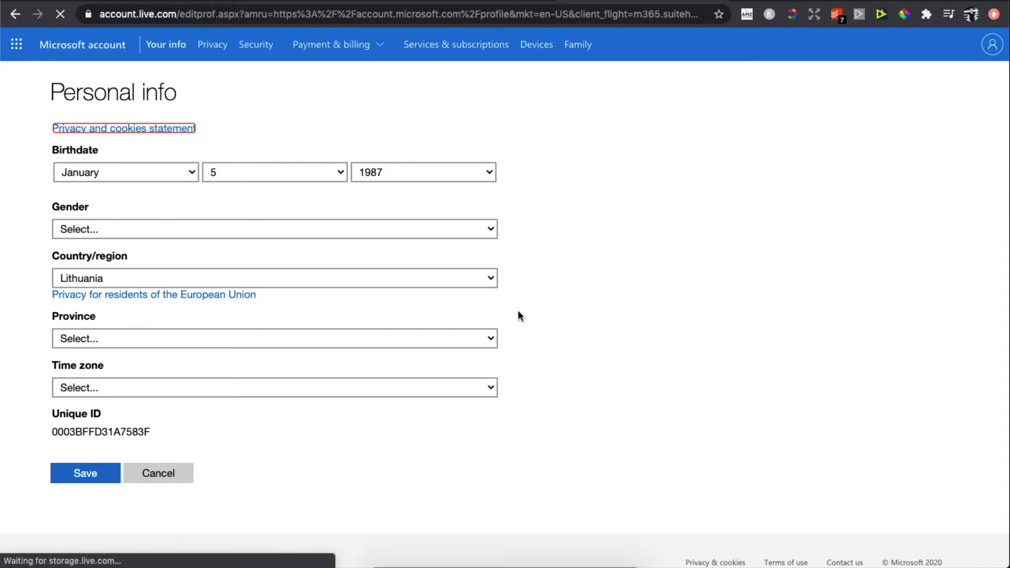
pyautogui.click(423, 177)
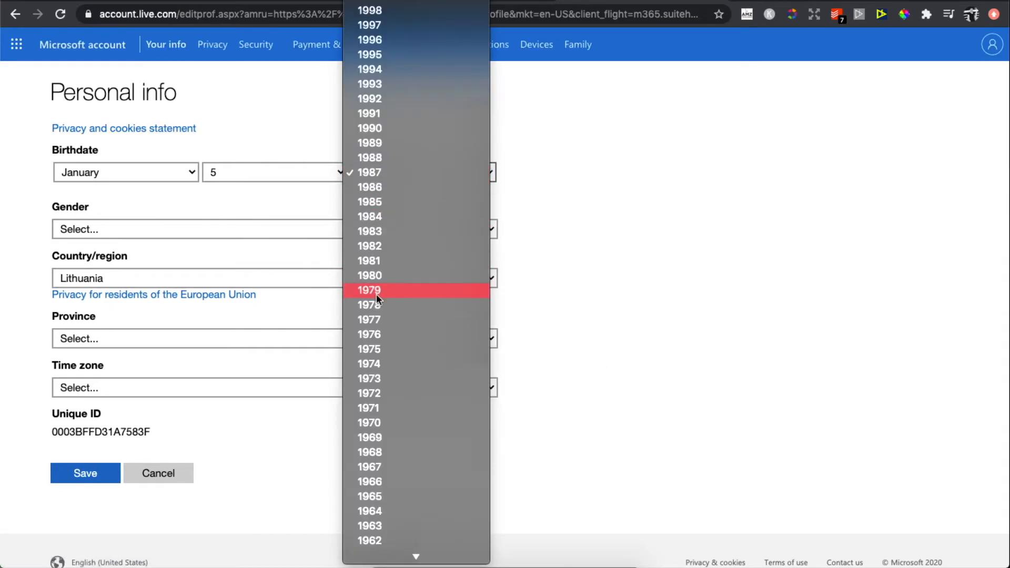
pyautogui.click(421, 291)
pyautogui.click(125, 172)
pyautogui.click(106, 216)
pyautogui.click(274, 173)
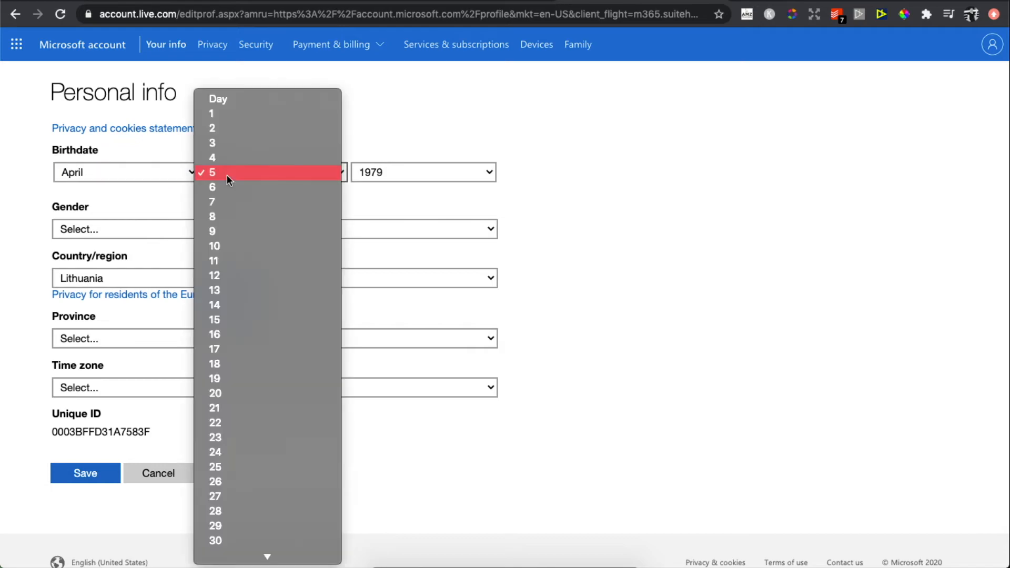
pyautogui.click(244, 211)
# - Select Jurbarko as the required province and save the personal info form
pyautogui.click(83, 471)
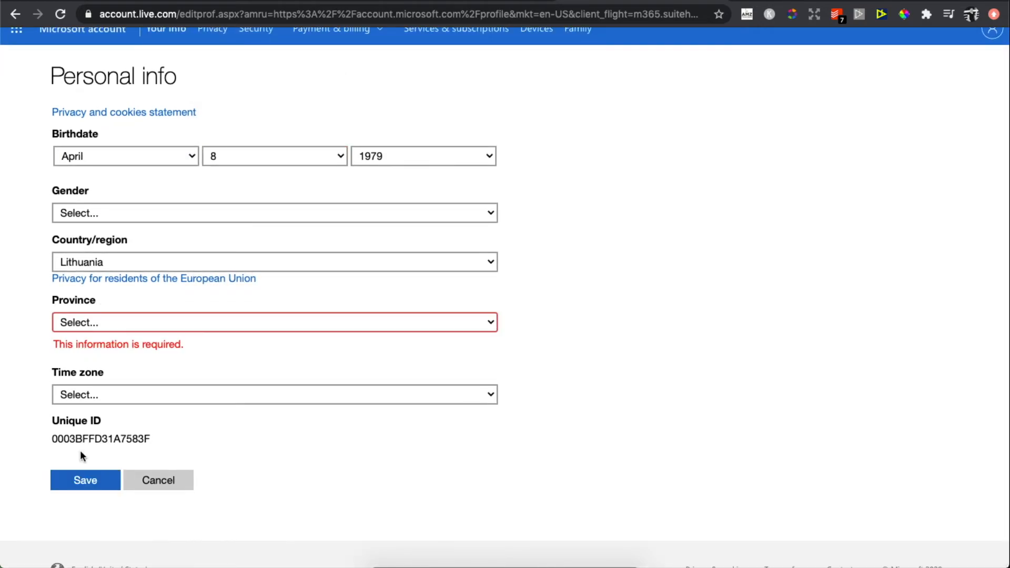
pyautogui.click(119, 323)
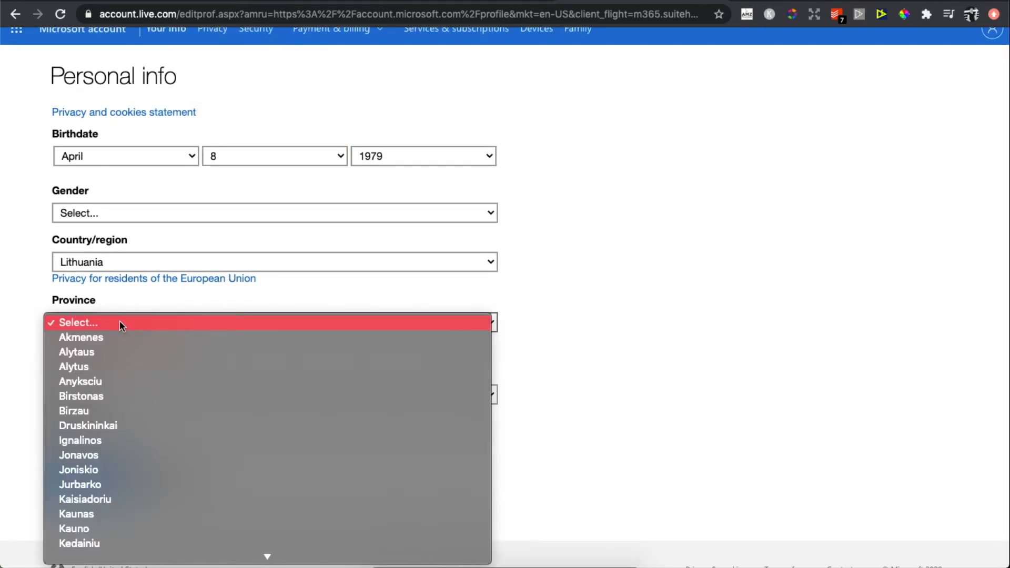
pyautogui.click(99, 482)
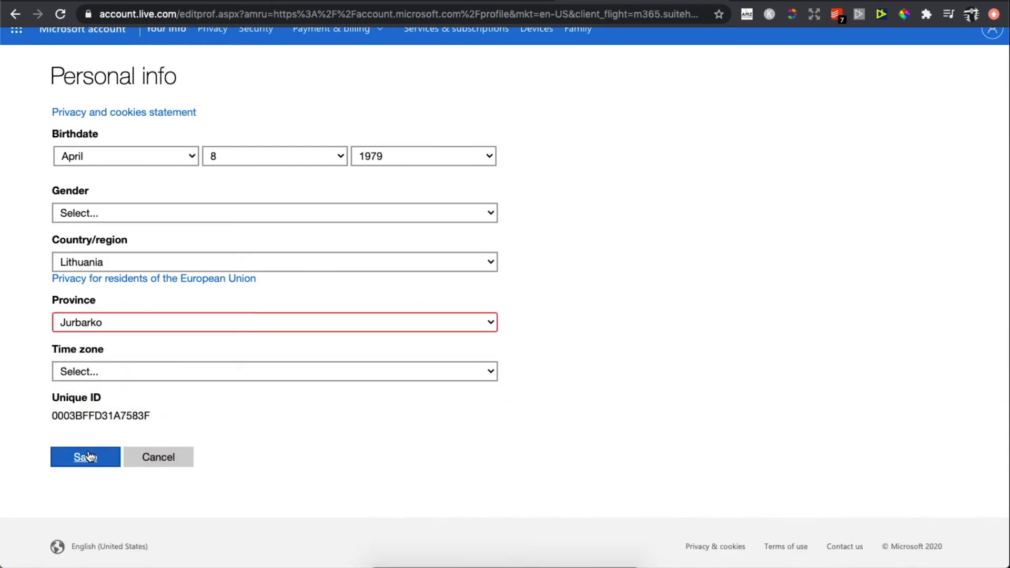